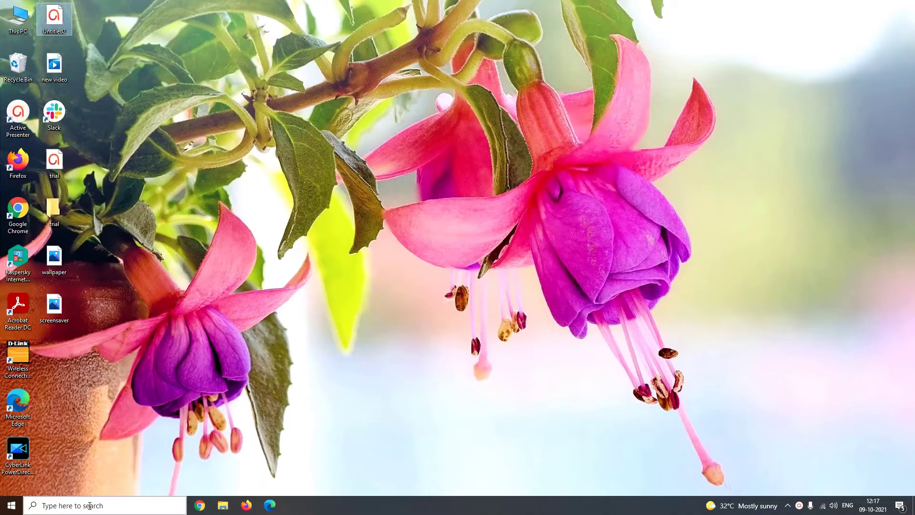
# - In Settings, open Update & Security advanced options and view the Pause until date list
pyautogui.click(89, 506)
pyautogui.write('Sett')
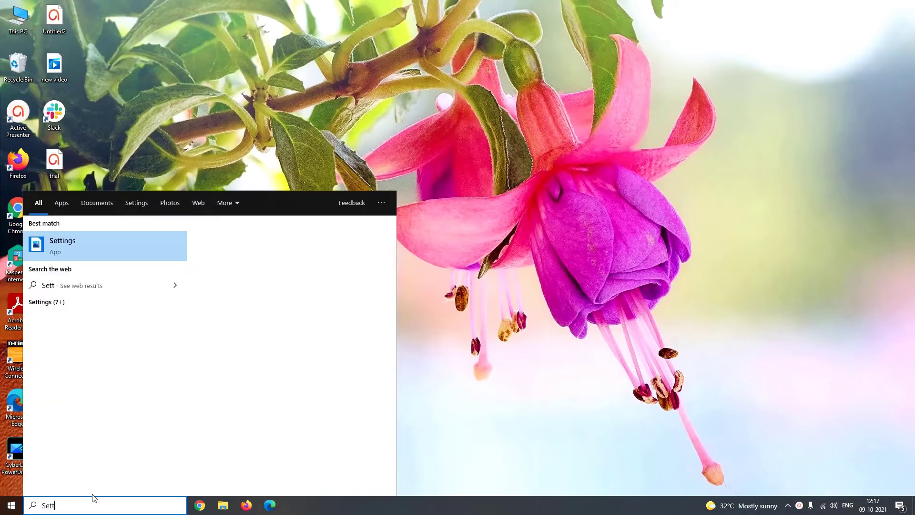
pyautogui.write('ing')
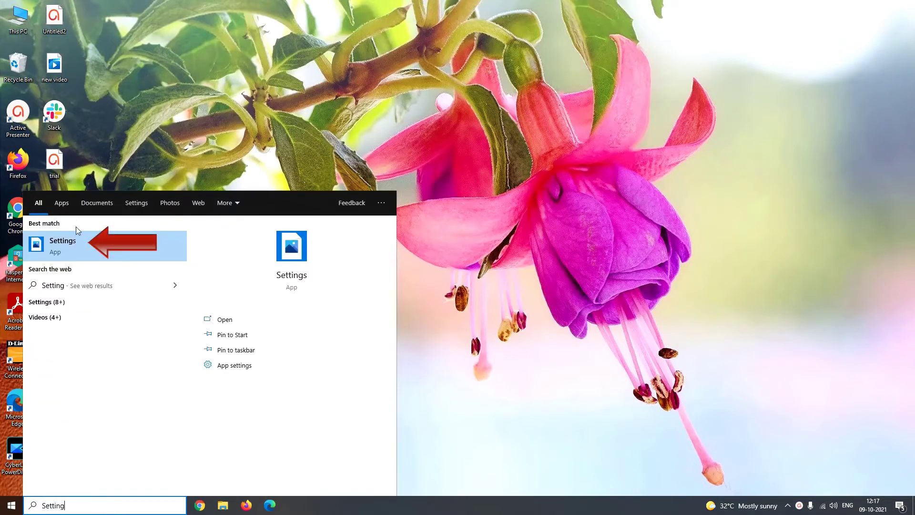
pyautogui.click(81, 250)
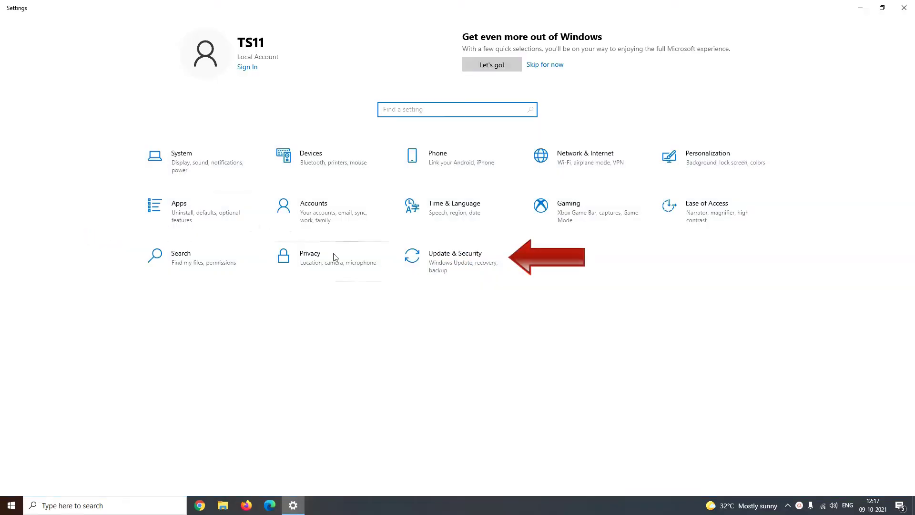
pyautogui.click(441, 270)
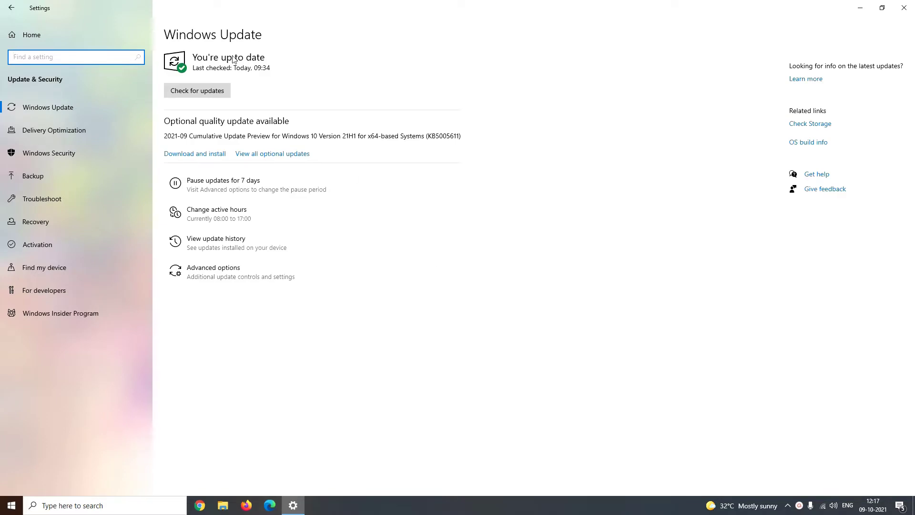
pyautogui.click(233, 277)
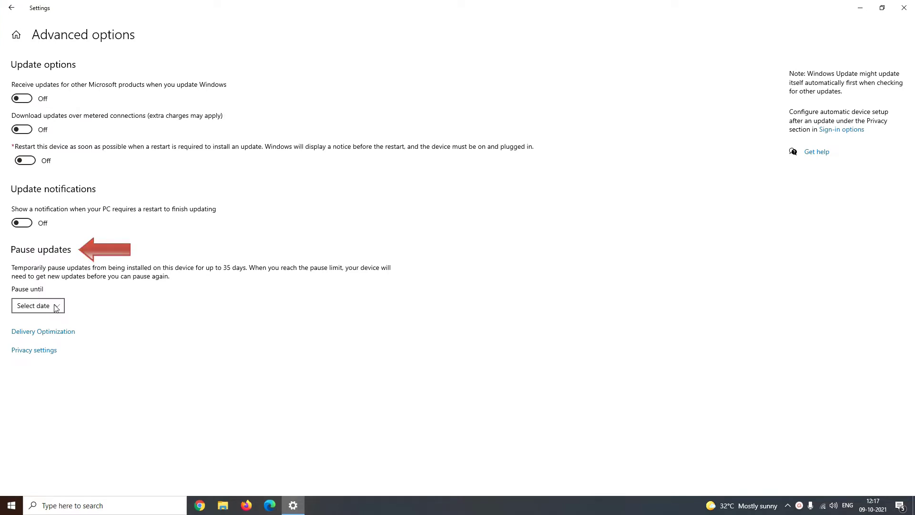
pyautogui.click(54, 307)
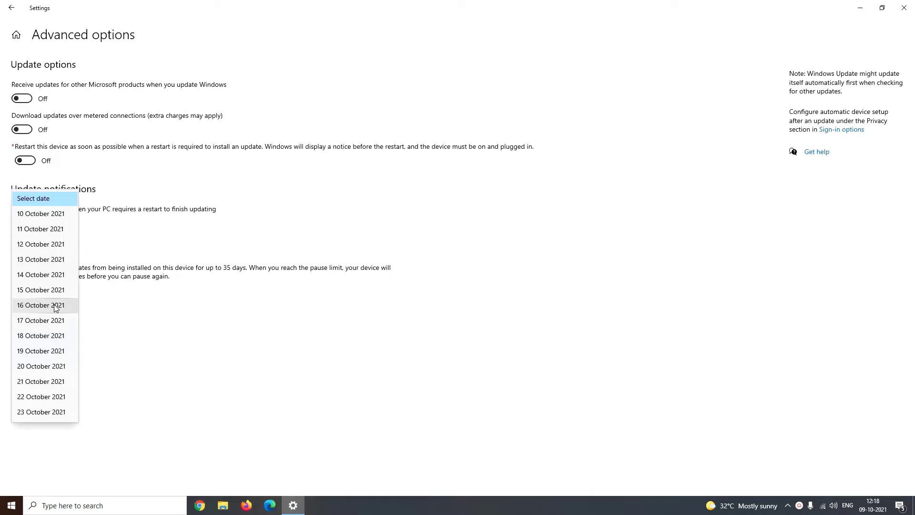
pyautogui.click(165, 310)
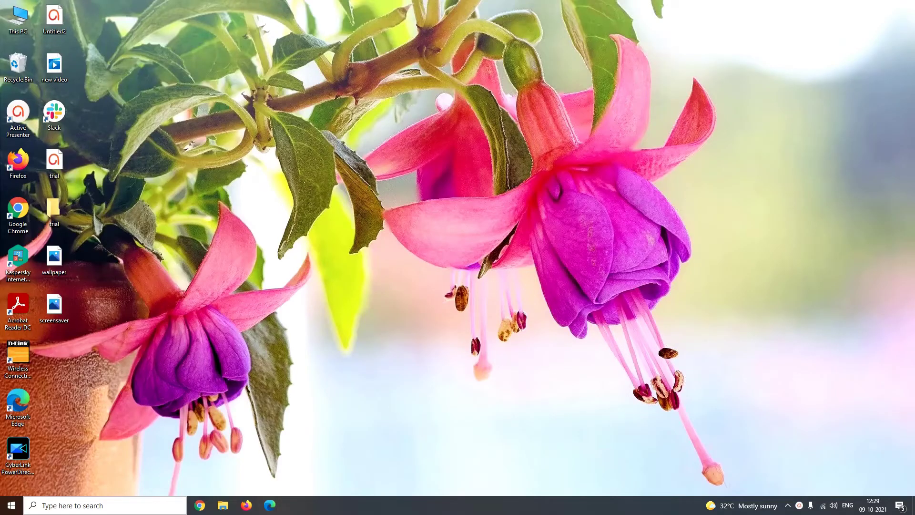
# - Run gpedit.msc from the Run dialog to open the Local Group Policy Editor
pyautogui.click(132, 505)
pyautogui.write('group')
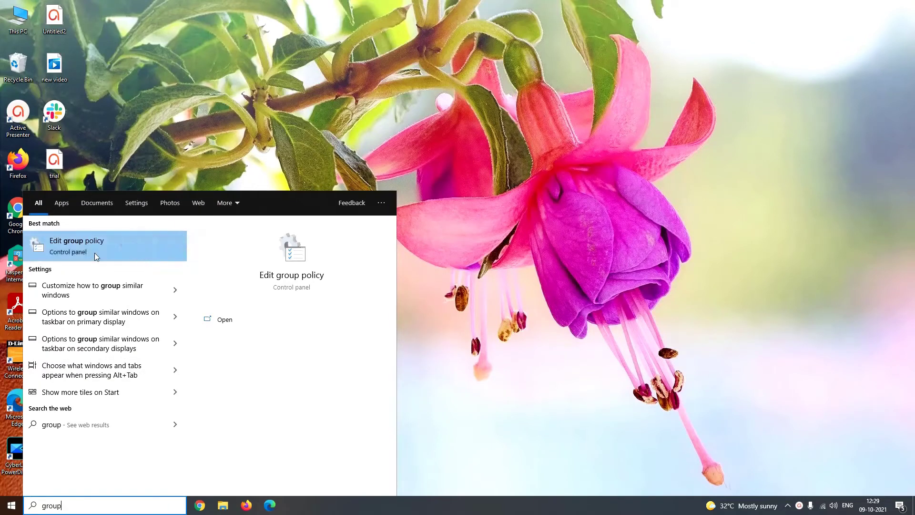
pyautogui.press('super+r')
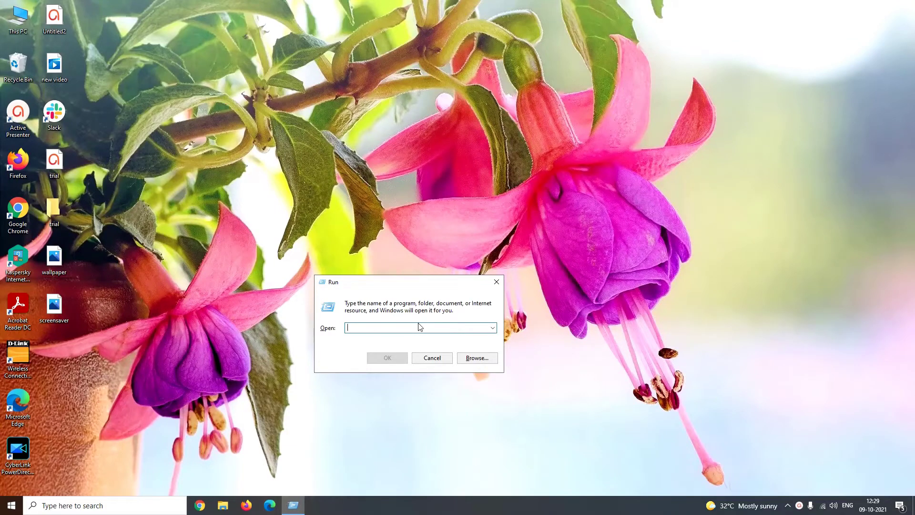
pyautogui.write('gpe')
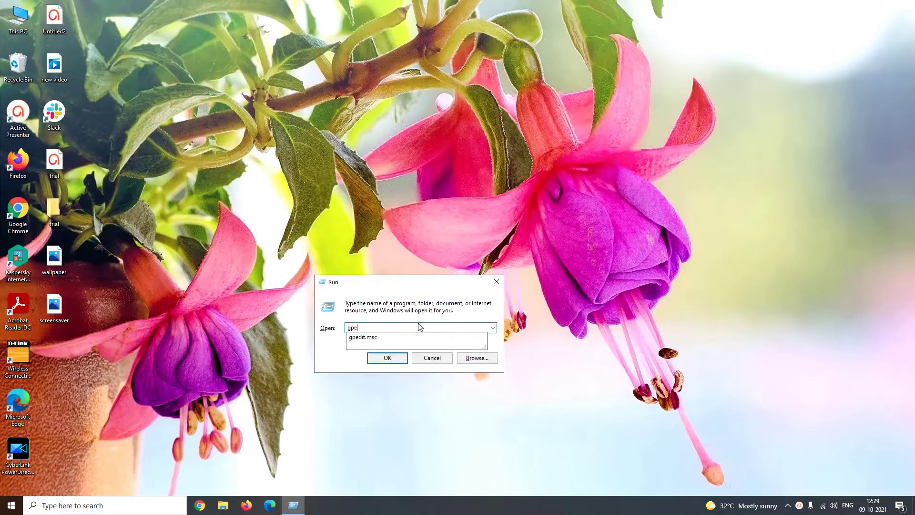
pyautogui.write('dit.ms')
pyautogui.write('c')
pyautogui.press('Return')
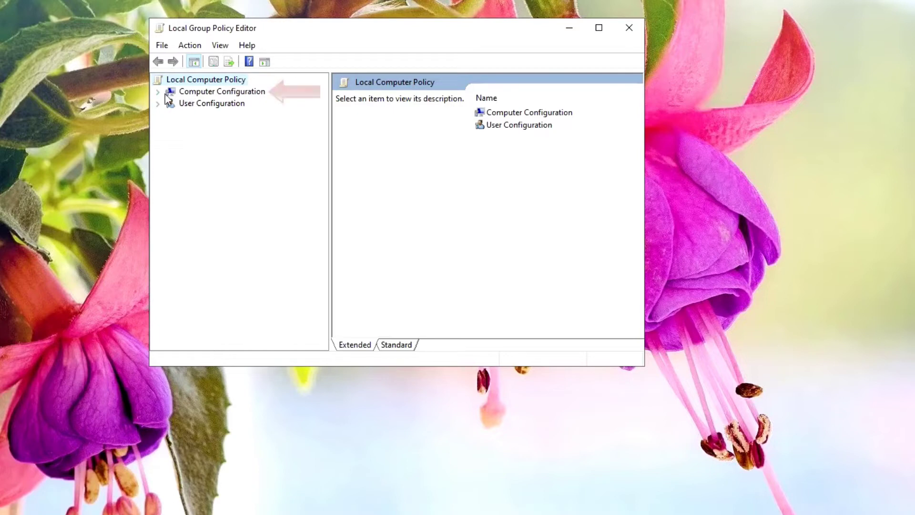
# - Expand Computer Configuration > Administrative Templates > Windows Components and select Windows Update
pyautogui.click(159, 93)
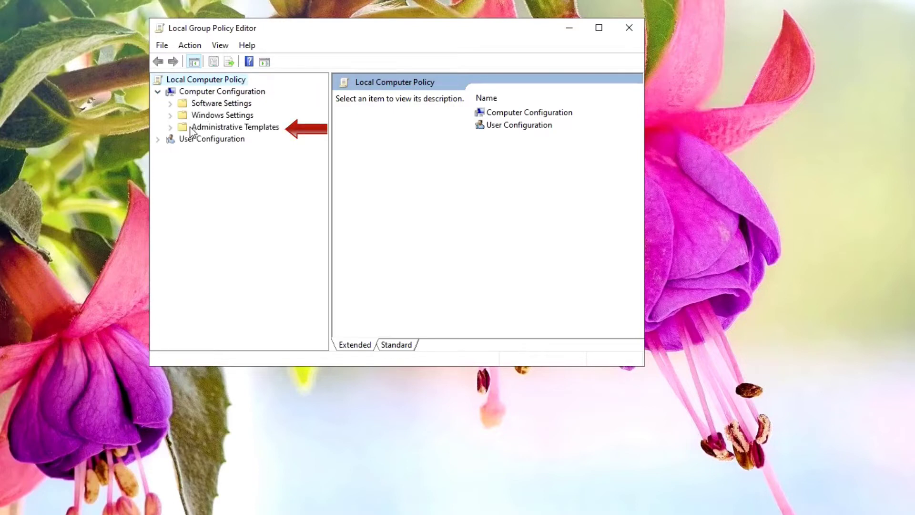
pyautogui.click(171, 129)
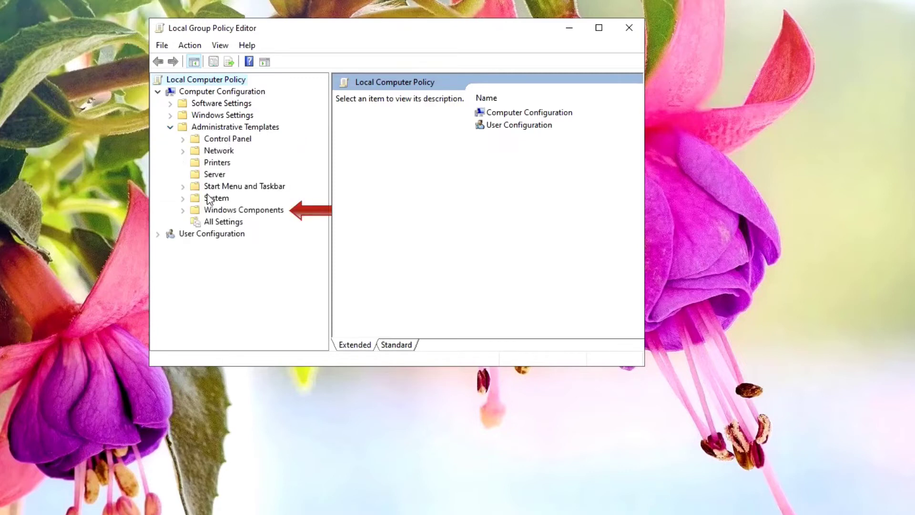
pyautogui.click(184, 210)
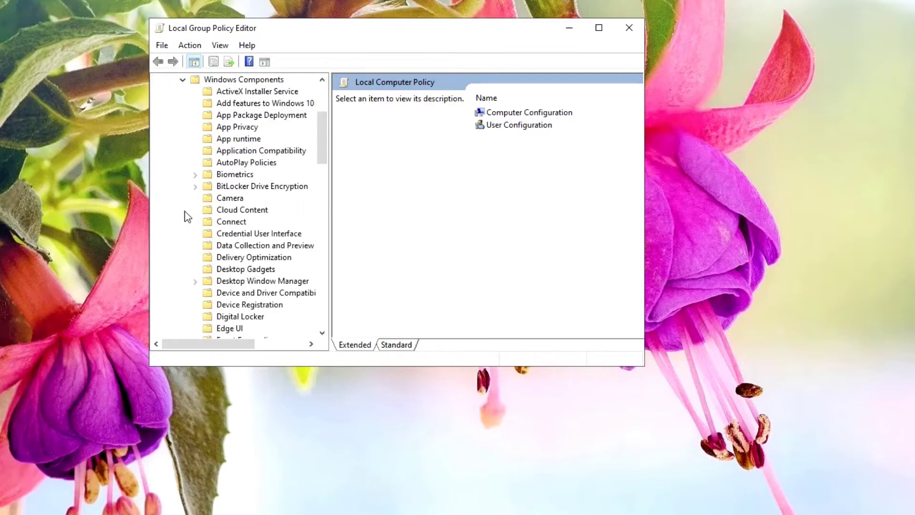
pyautogui.scroll(-7, 237, 212)
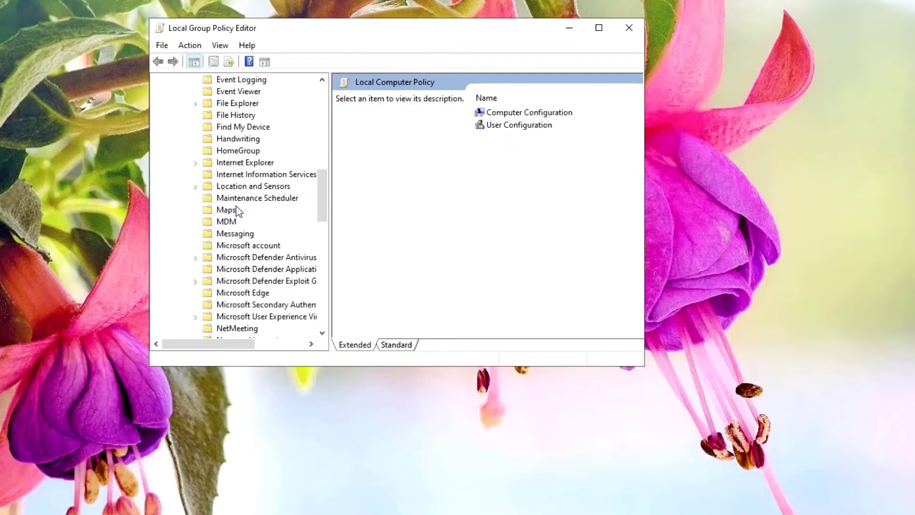
pyautogui.scroll(-8, 236, 211)
pyautogui.scroll(-7, 237, 210)
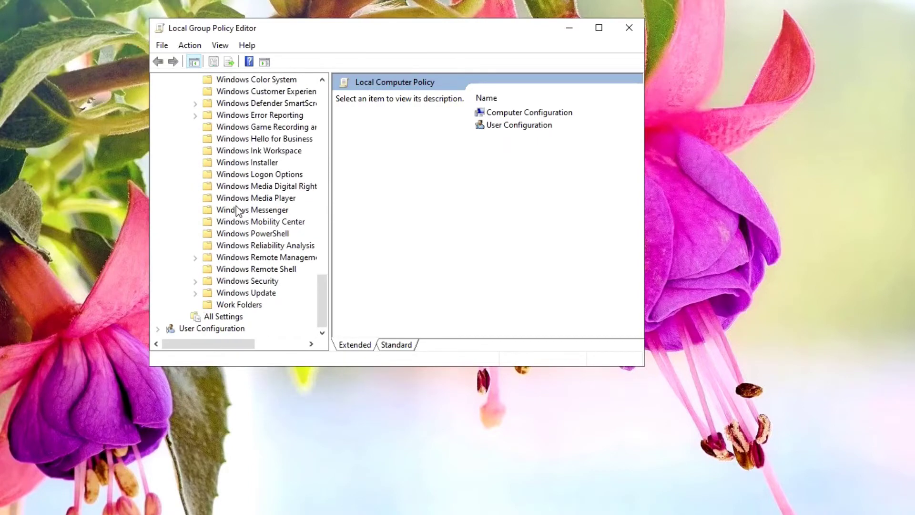
pyautogui.click(231, 298)
pyautogui.scroll(-3, 585, 236)
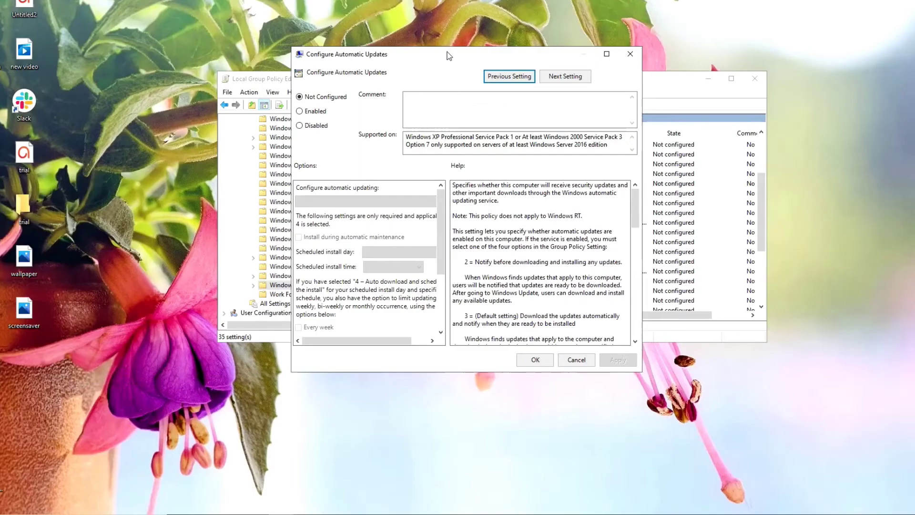
# - Set the Configure Automatic Updates policy to Disabled, apply it, and close the window
pyautogui.doubleClick(522, 166)
pyautogui.click(300, 125)
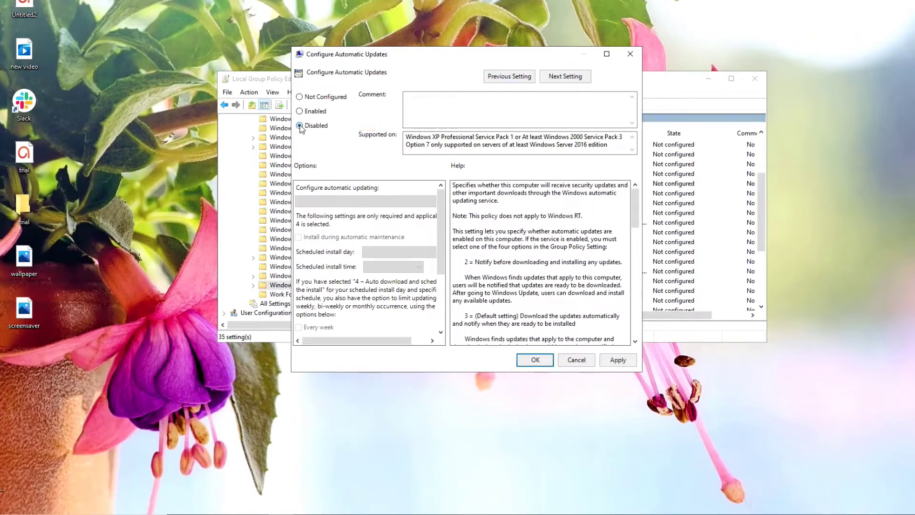
pyautogui.click(619, 360)
pyautogui.click(538, 360)
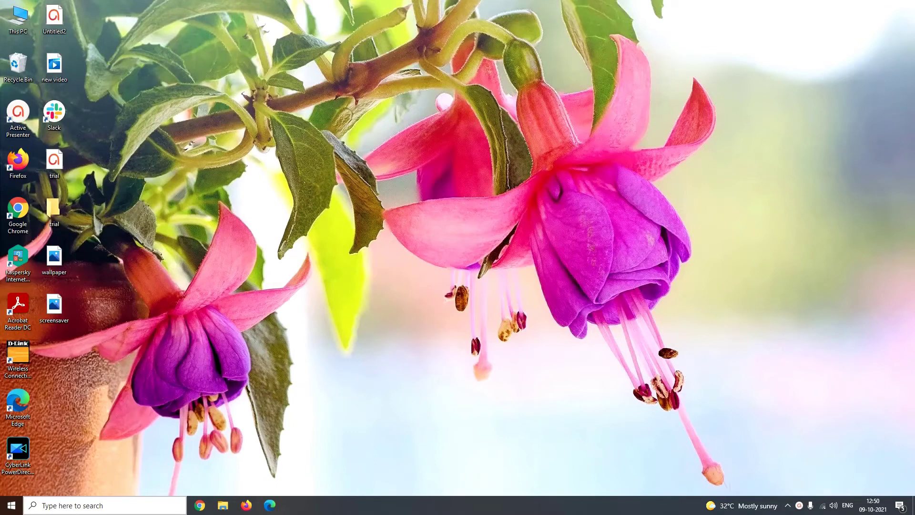
# - Search the taskbar for Registry Editor and launch it
pyautogui.click(133, 507)
pyautogui.write('re')
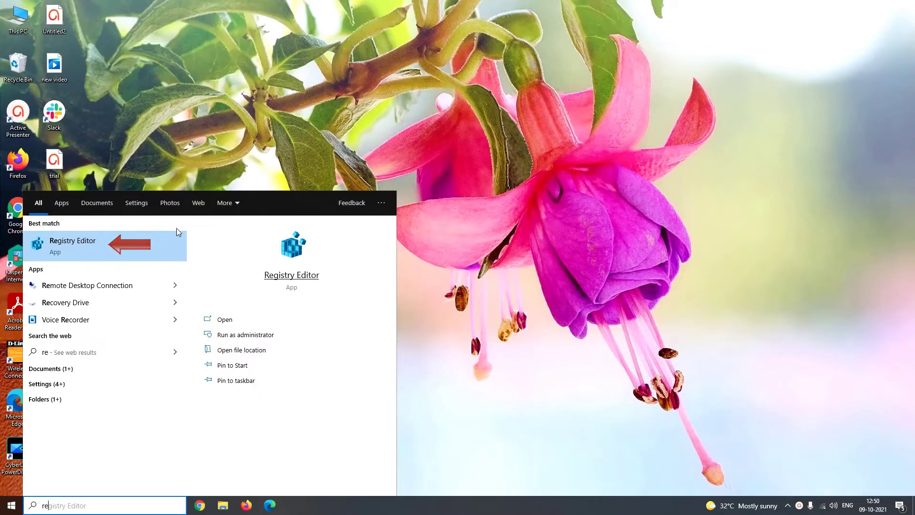
pyautogui.click(136, 256)
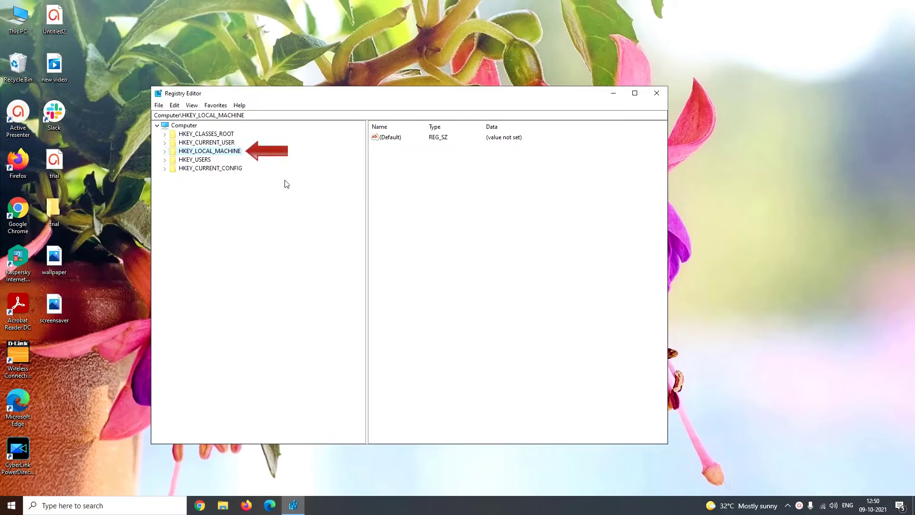
# - Expand HKEY_LOCAL_MACHINE\SOFTWARE\Policies\Microsoft and bring up the Windows key's context menu
pyautogui.click(165, 153)
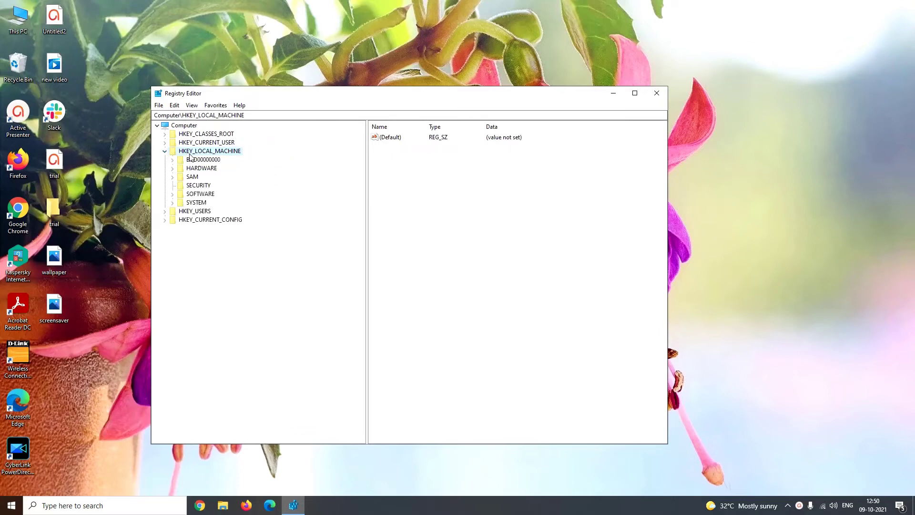
pyautogui.click(172, 195)
pyautogui.scroll(-2, 187, 195)
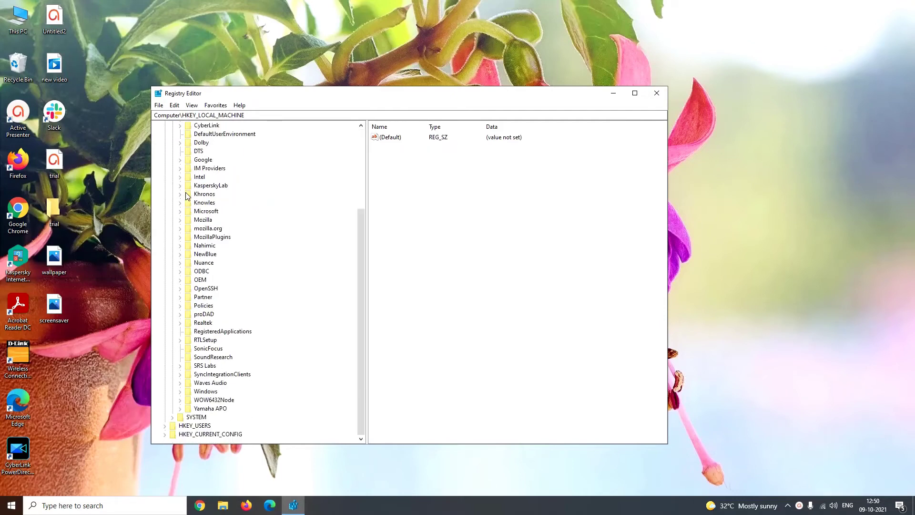
pyautogui.click(180, 305)
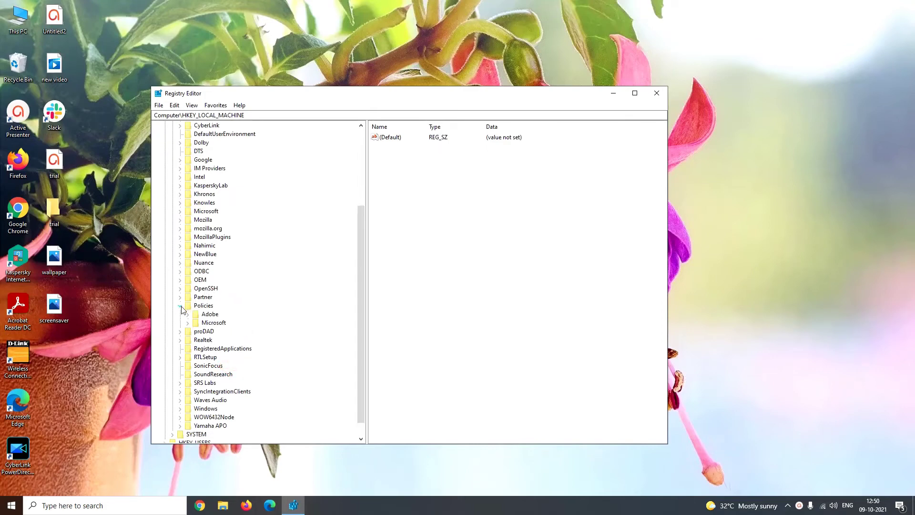
pyautogui.scroll(-1, 271, 283)
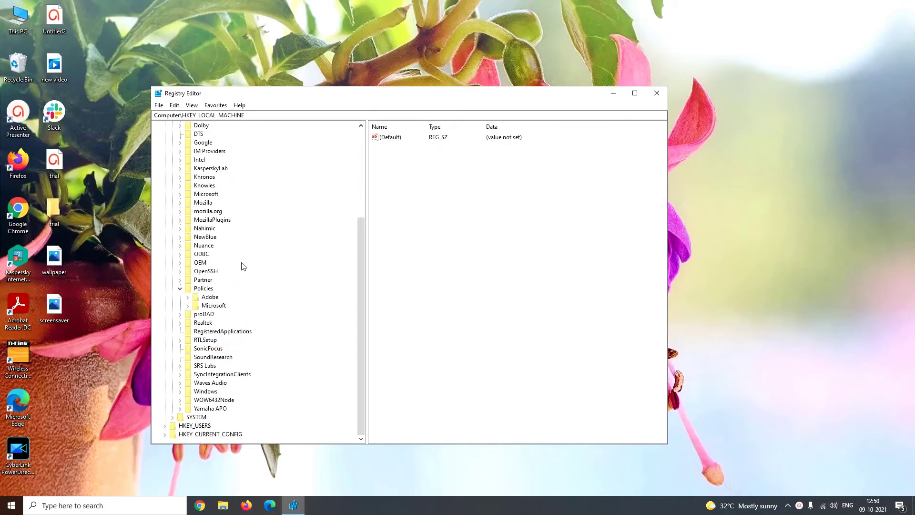
pyautogui.click(188, 306)
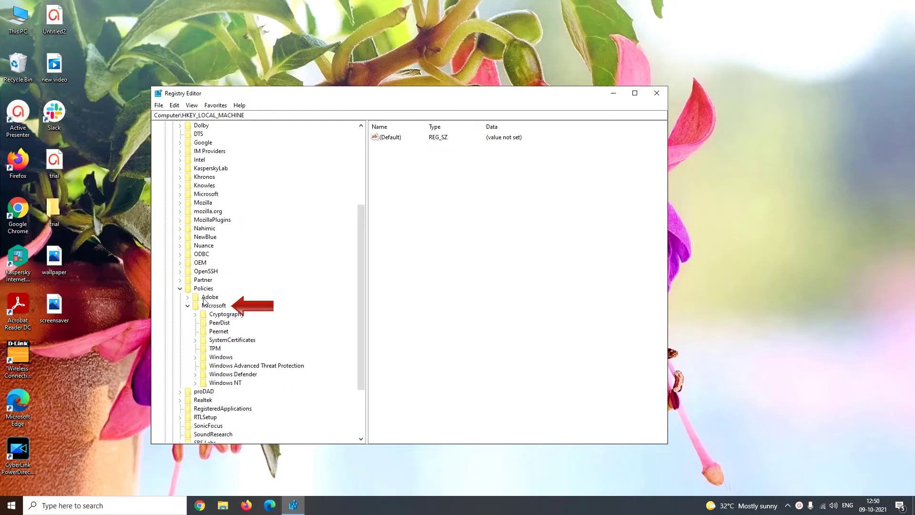
pyautogui.scroll(-3, 307, 264)
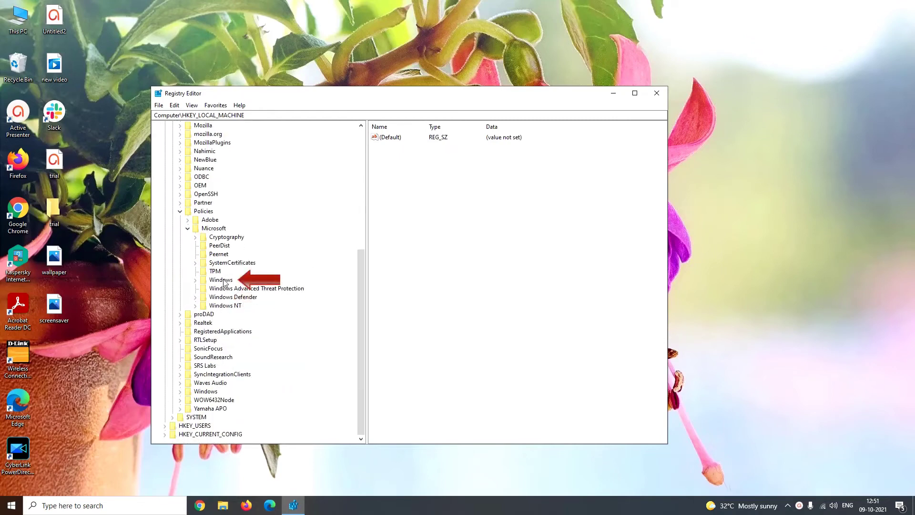
pyautogui.rightClick(223, 282)
pyautogui.moveTo(245, 296)
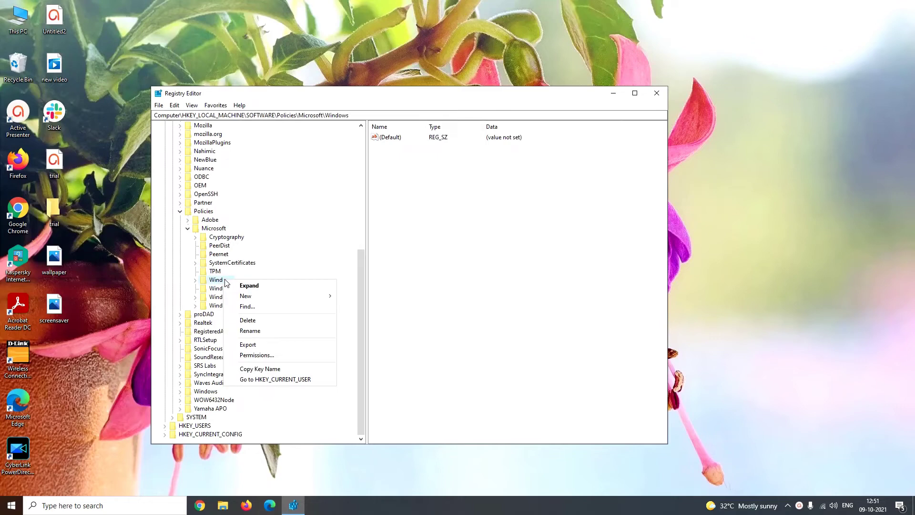
# - Create the key 'Windows Update' under Windows, then a subkey named 'AU' inside it
pyautogui.click(348, 295)
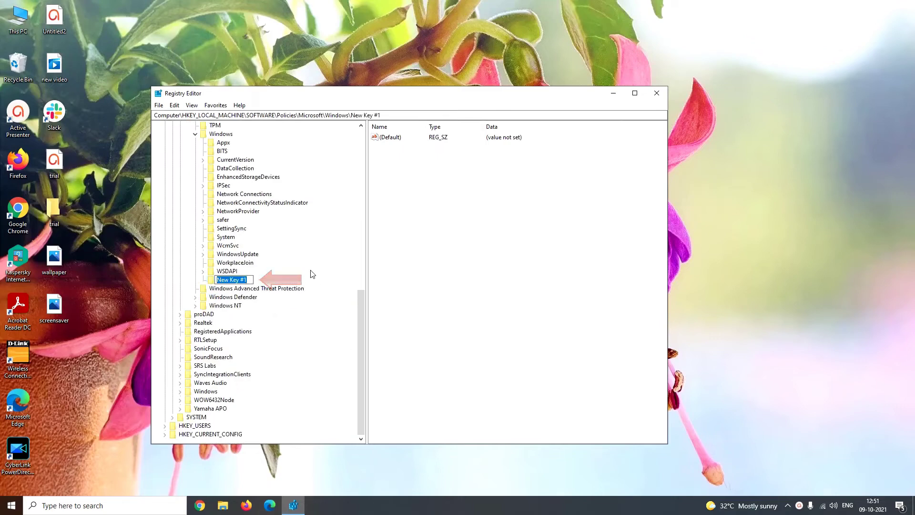
pyautogui.write('Windows ')
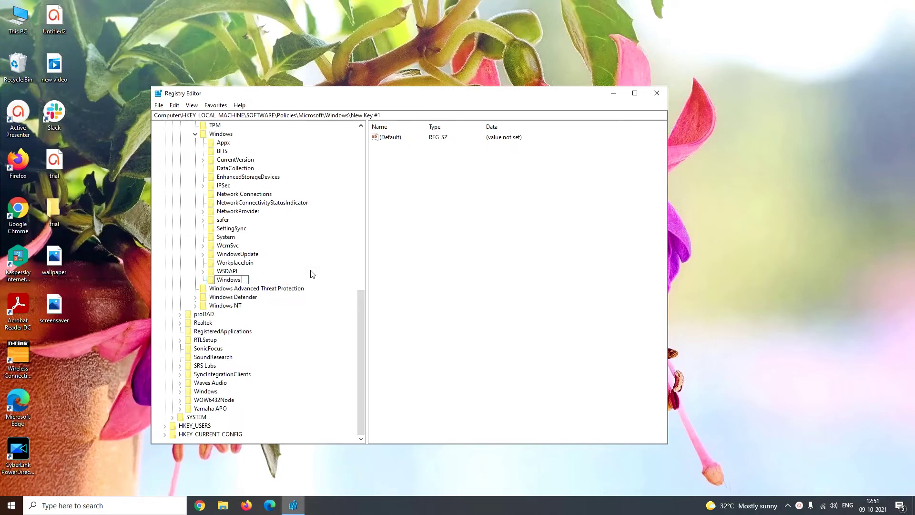
pyautogui.write('Update')
pyautogui.press('Return')
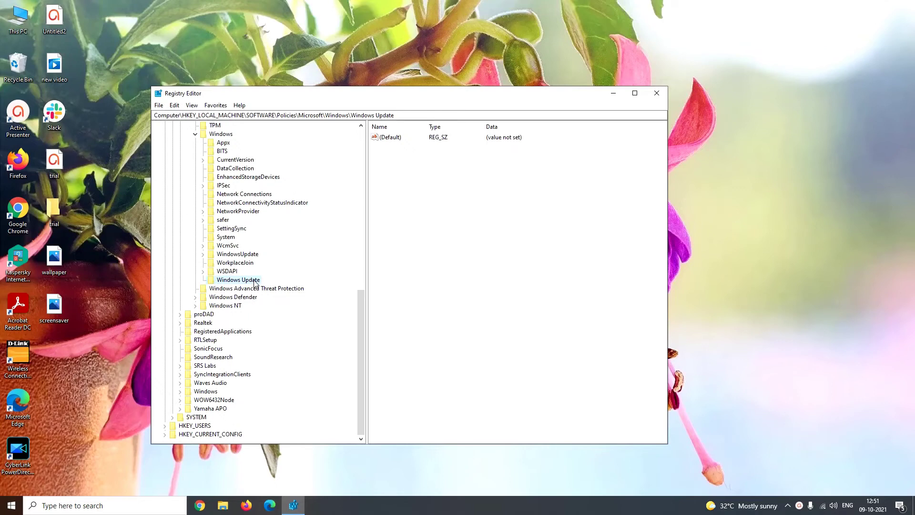
pyautogui.rightClick(255, 283)
pyautogui.moveTo(276, 297)
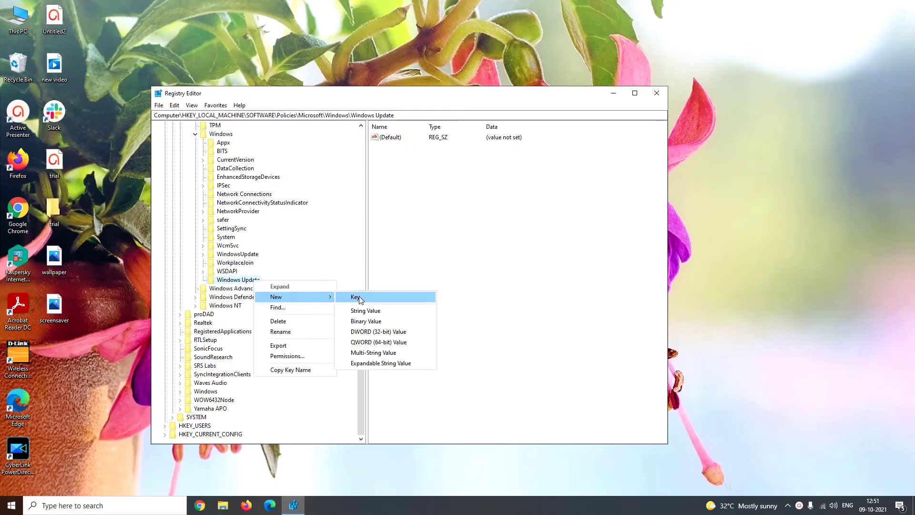
pyautogui.click(359, 296)
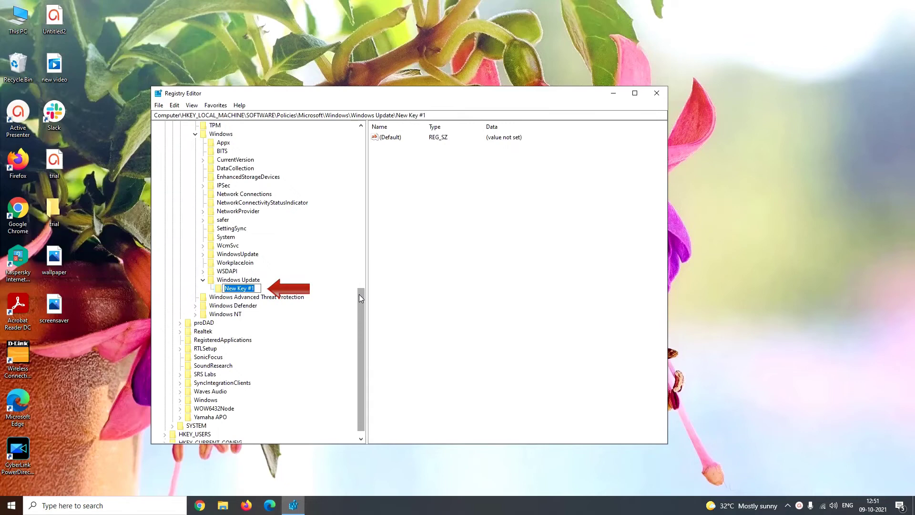
pyautogui.write('AU')
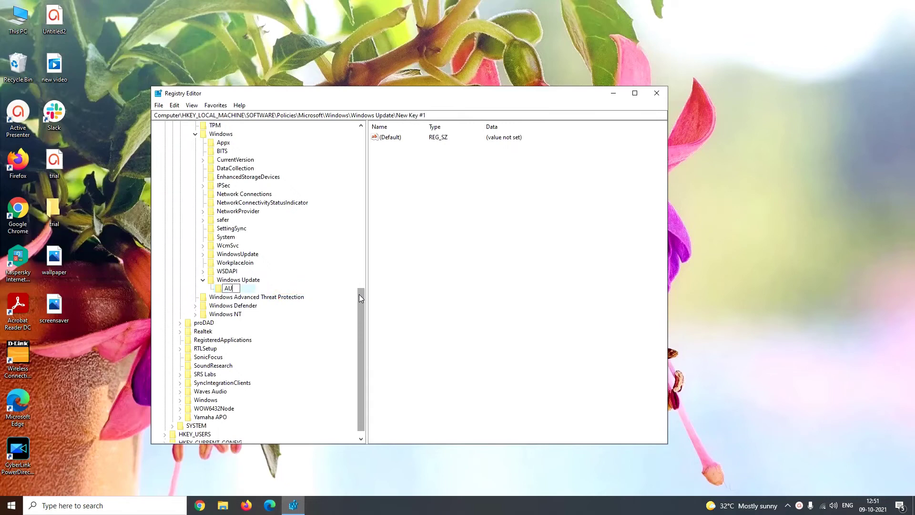
pyautogui.press('Return')
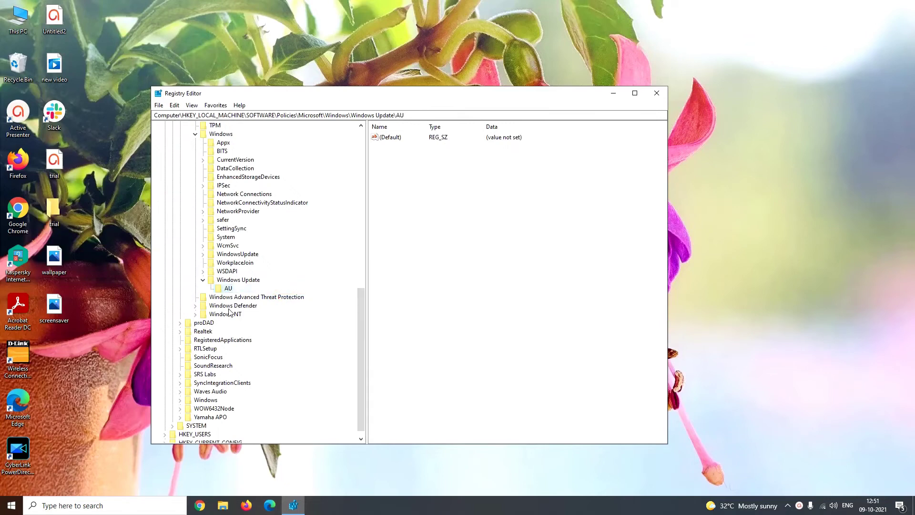
pyautogui.rightClick(226, 292)
pyautogui.moveTo(247, 307)
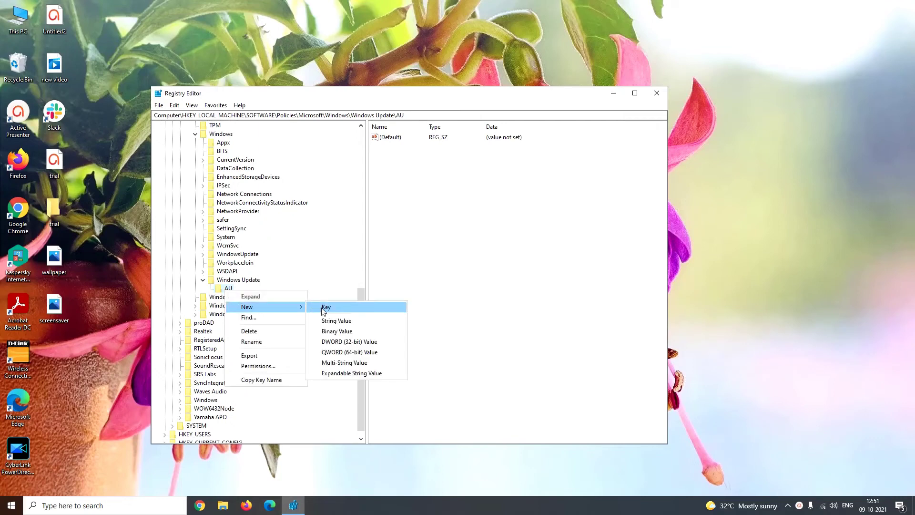
# - Add a DWORD (32-bit) value named 'AU Options' under AU and open it for editing
pyautogui.click(339, 346)
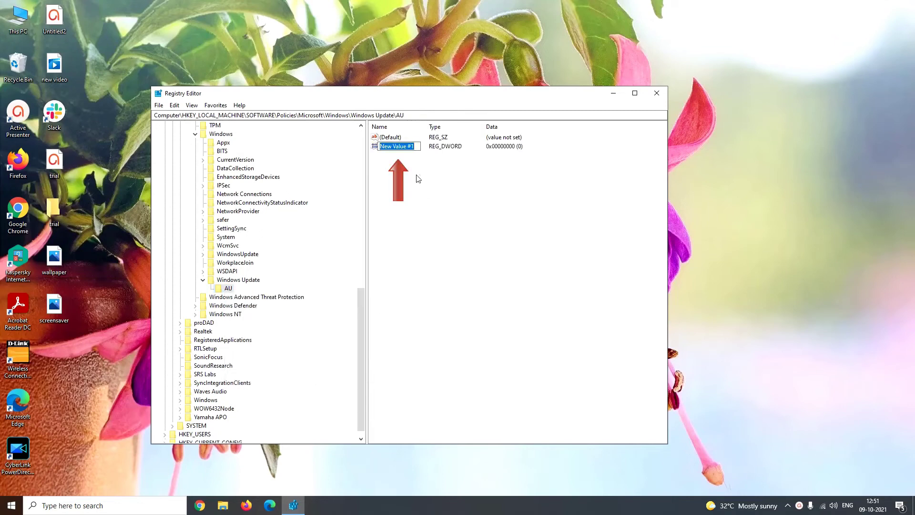
pyautogui.write('AU Options')
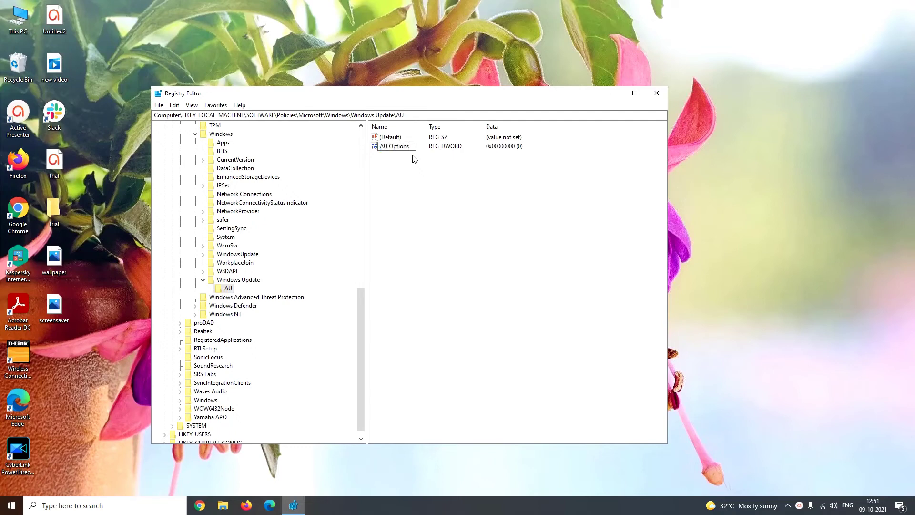
pyautogui.press('Return')
pyautogui.doubleClick(404, 148)
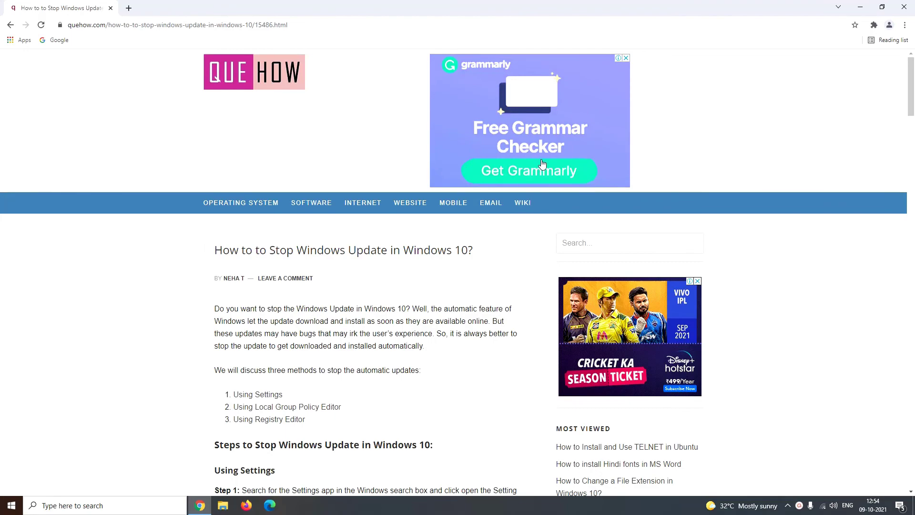
pyautogui.scroll(-4, 542, 166)
pyautogui.scroll(-7, 541, 165)
pyautogui.scroll(-5, 541, 166)
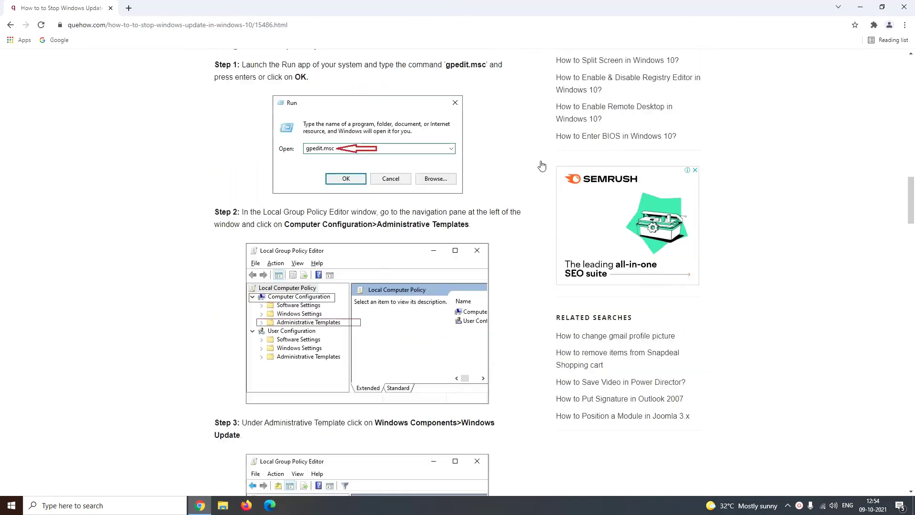
pyautogui.scroll(-2, 541, 166)
pyautogui.scroll(-5, 541, 166)
pyautogui.scroll(-5, 542, 165)
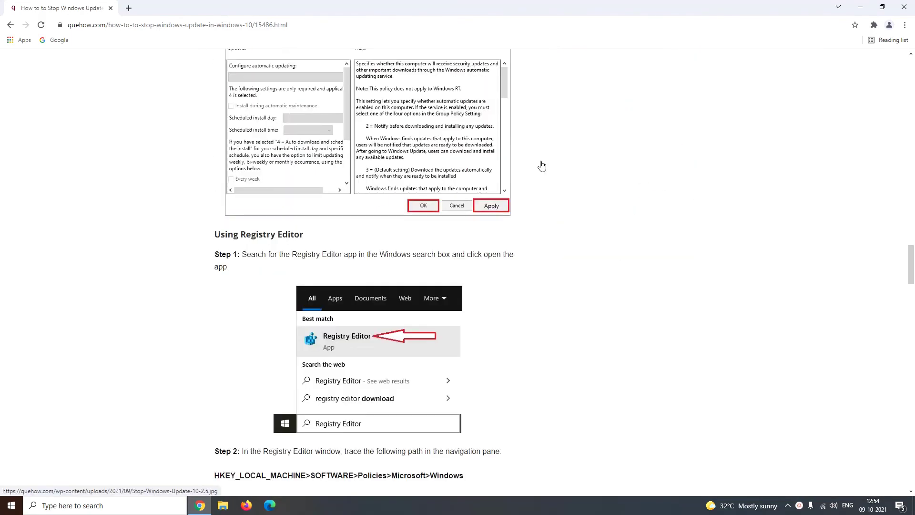